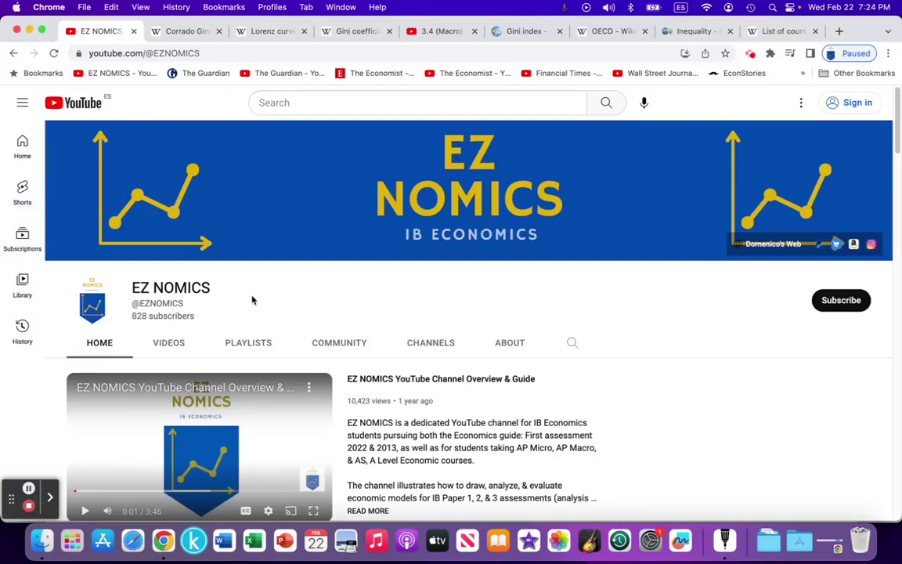
Switch from the EZ NOMICS channel to the Corrado Gini Wikipedia article
left_click(172, 33)
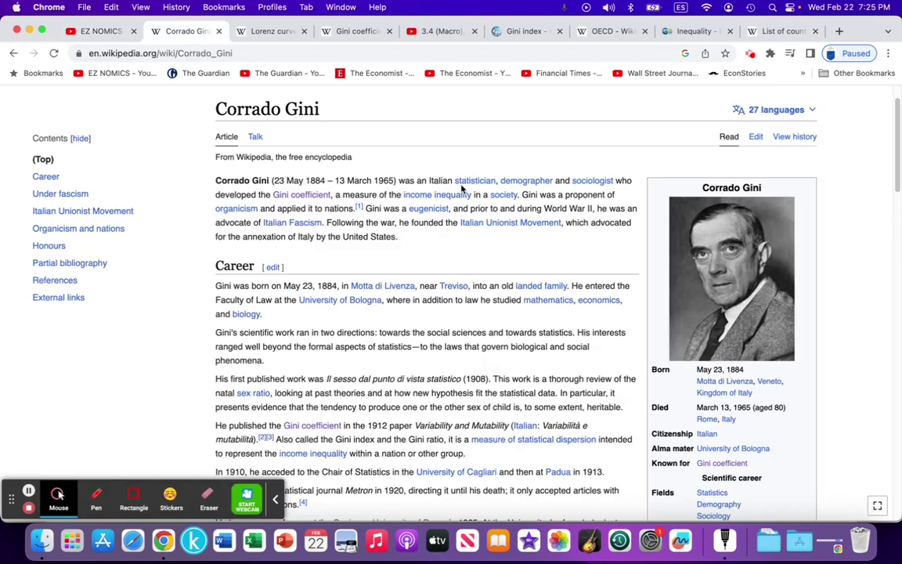
Bring up the Lorenz curve Wikipedia article with its typical Lorenz curve diagram
left_click(268, 32)
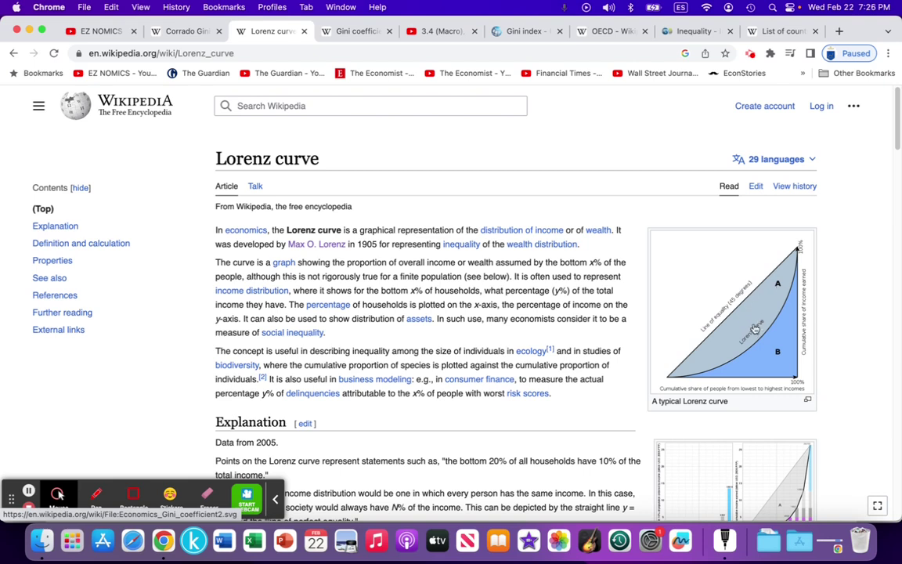
Open the Gini coefficient article, view its world Gini map enlarged, then close the viewer
left_click(354, 31)
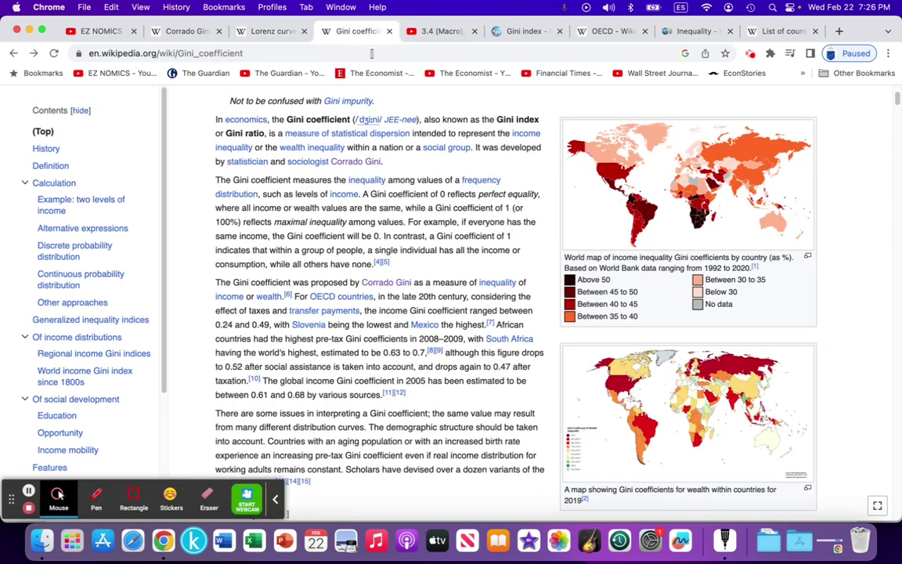
left_click(584, 168)
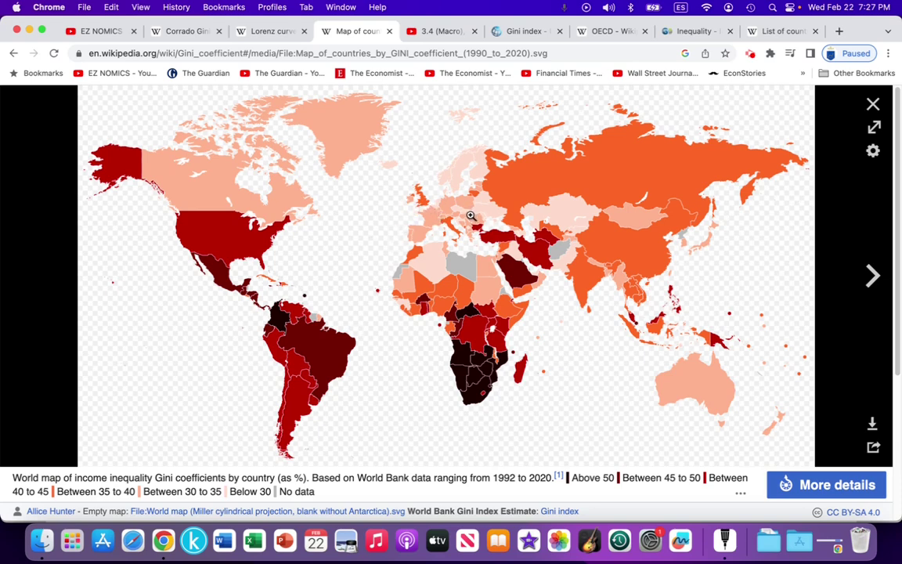
key("Escape")
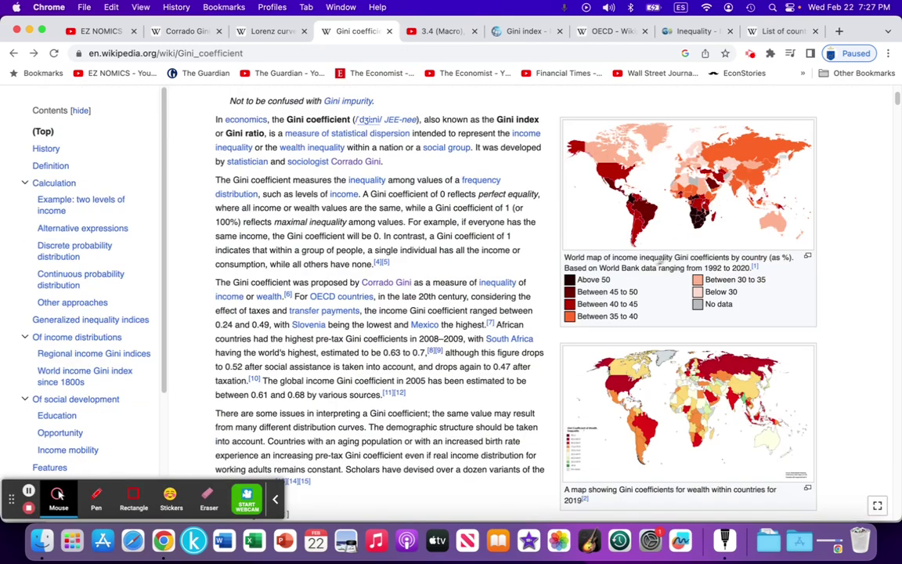
left_click(587, 352)
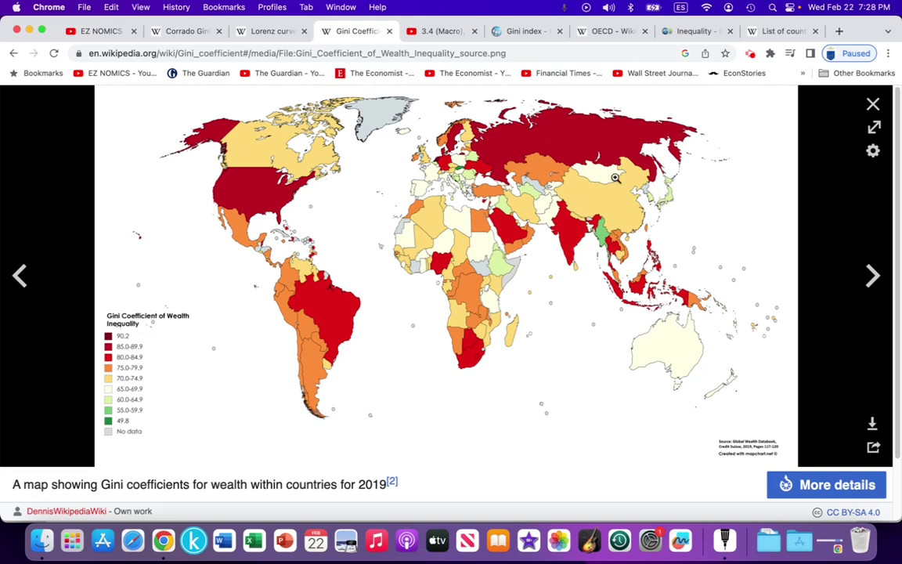
left_click(873, 107)
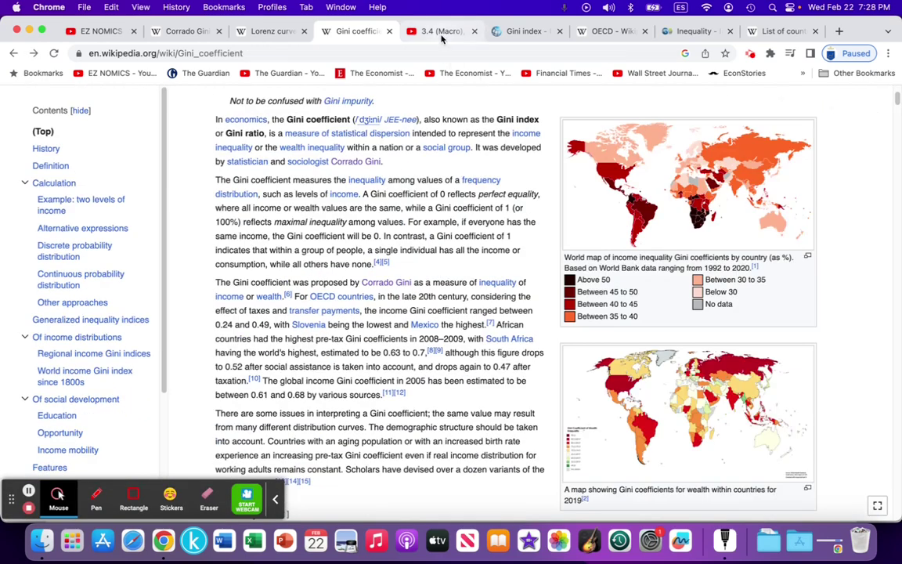
Check the paused 3.4 (Macro) Lorenz Curve video, then return to the Tayasui Sketches worksheet
left_click(441, 35)
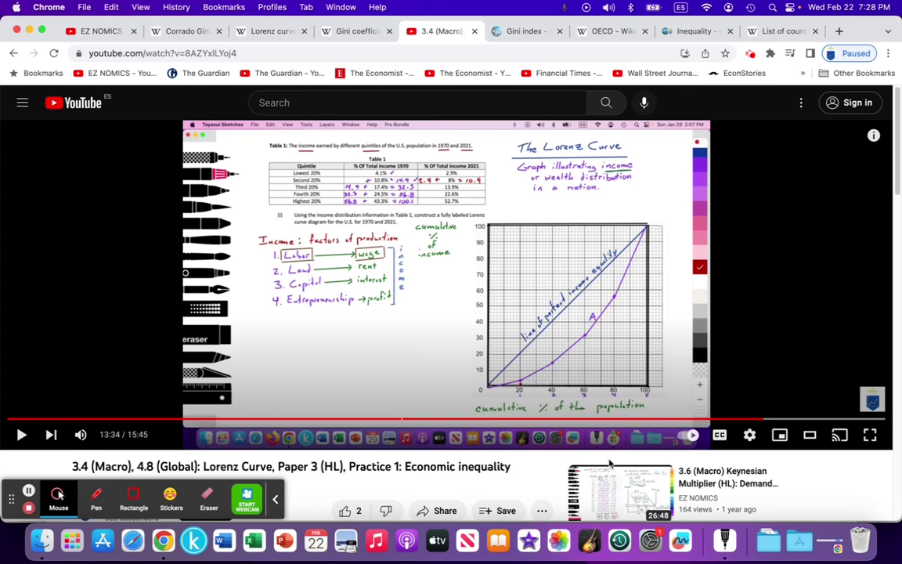
left_click(724, 541)
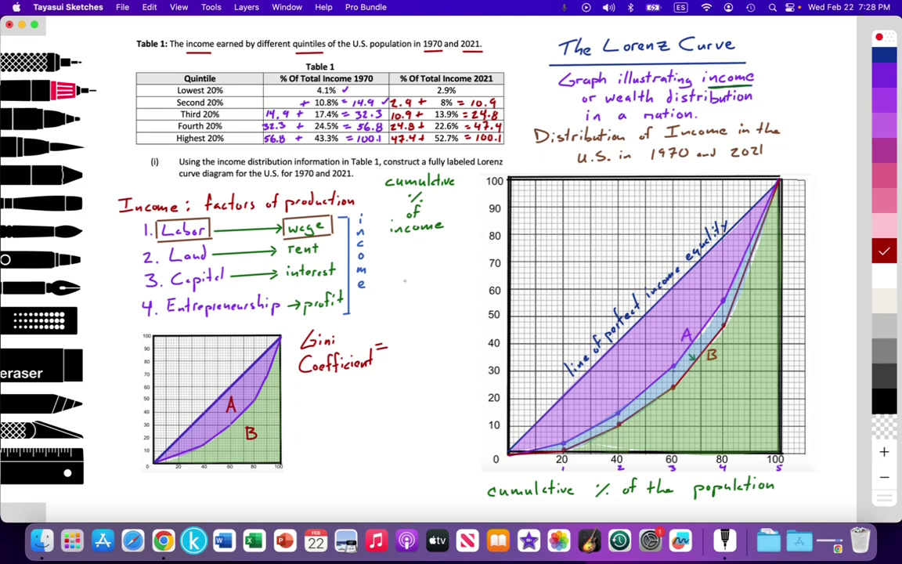
Handwrite A over A+B in red after "Gini Coefficient ="
scroll(404, 280, "left", 2)
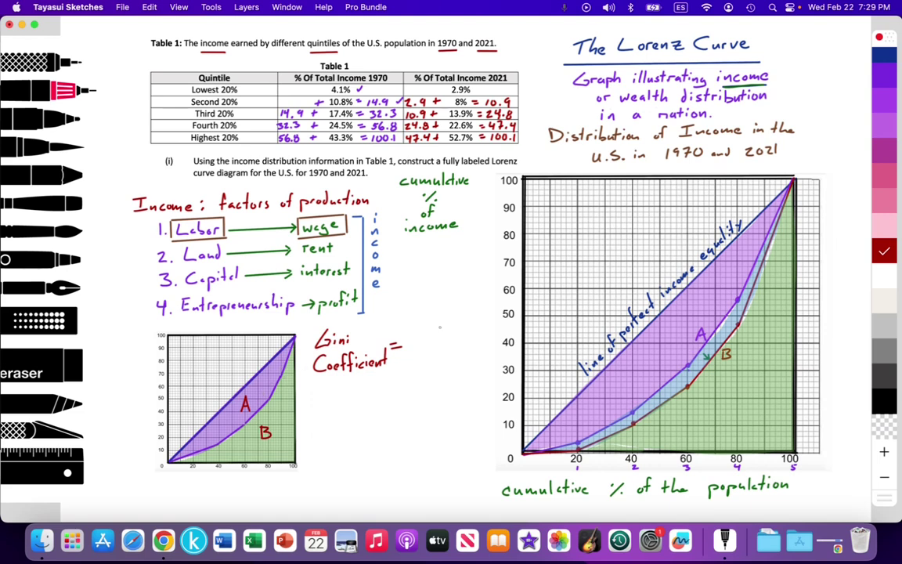
mouse_move(425, 332)
left_mouse_down()
mouse_move(430, 316)
mouse_move(458, 337)
left_mouse_up()
mouse_move(406, 369)
left_mouse_down()
mouse_move(412, 353)
mouse_move(422, 369)
left_mouse_up()
left_click_drag(408, 363, 437, 368)
left_click_drag(438, 353, 438, 367)
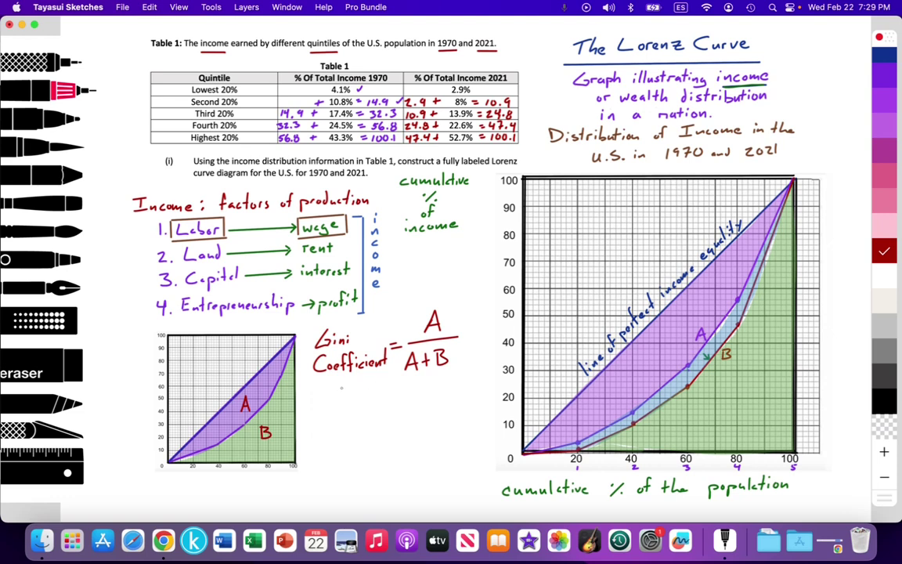
Write the 0 → 1 range and "closer to zero the better" below the formula
left_click_drag(347, 385, 419, 400)
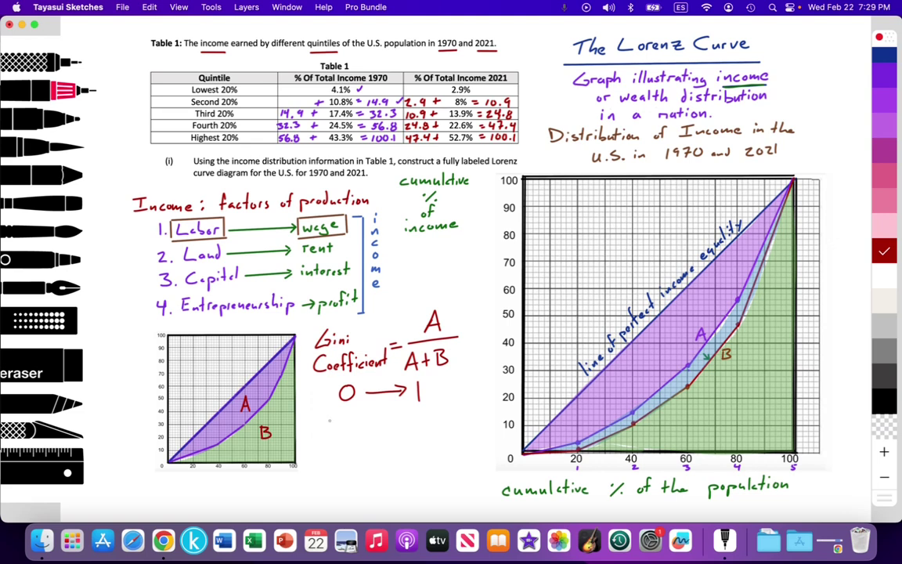
mouse_move(326, 417)
left_mouse_down()
mouse_move(325, 425)
mouse_move(377, 424)
left_mouse_up()
left_click_drag(374, 417, 382, 416)
mouse_move(387, 418)
left_mouse_down()
mouse_move(413, 421)
mouse_move(438, 409)
left_mouse_up()
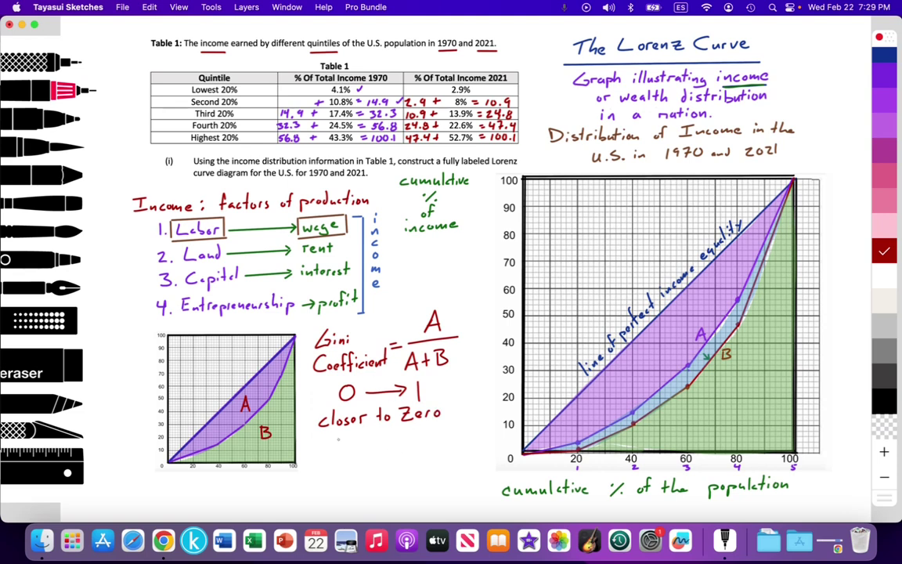
mouse_move(331, 432)
left_mouse_down()
mouse_move(332, 446)
mouse_move(337, 437)
mouse_move(355, 442)
left_mouse_up()
mouse_move(368, 433)
left_mouse_down()
mouse_move(368, 443)
mouse_move(385, 445)
left_mouse_up()
left_click_drag(381, 437, 391, 445)
left_click_drag(395, 440, 453, 439)
Complete the note with "the distribution of income"
left_click_drag(335, 458, 330, 467)
left_click_drag(336, 451, 336, 468)
mouse_move(342, 458)
left_mouse_down()
mouse_move(341, 468)
mouse_move(357, 468)
left_mouse_up()
left_click_drag(351, 458, 371, 467)
mouse_move(376, 451)
left_mouse_down()
mouse_move(381, 466)
mouse_move(395, 468)
left_mouse_up()
mouse_move(390, 457)
left_mouse_down()
mouse_move(402, 468)
mouse_move(432, 460)
left_mouse_up()
mouse_move(442, 445)
left_mouse_down()
mouse_move(437, 467)
mouse_move(444, 455)
left_mouse_up()
left_click_drag(362, 474, 363, 481)
left_click_drag(368, 475, 415, 474)
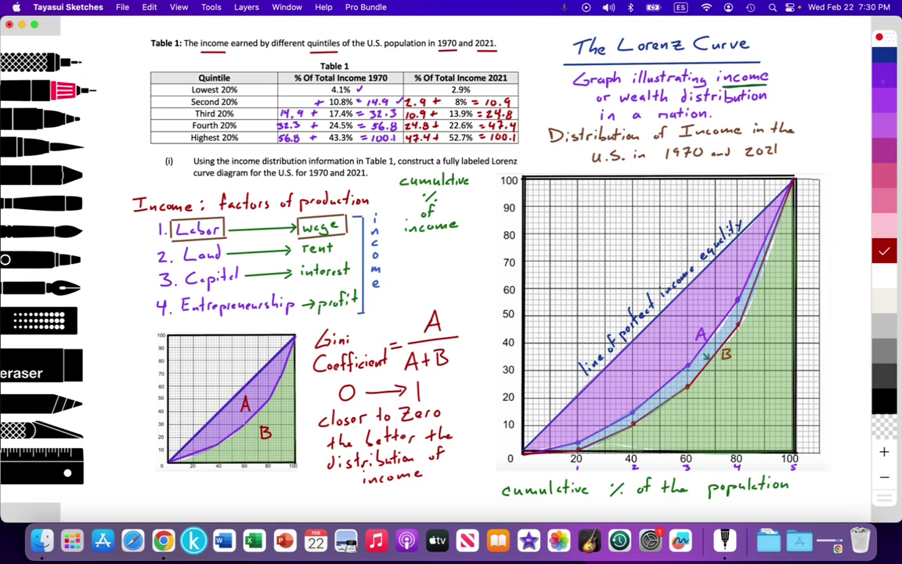
In purple, write "closer to one, the more unequal" and make the 0–1 arrow double-headed
scroll(884, 313, "up", 3)
left_click(884, 243)
mouse_move(316, 490)
left_mouse_down()
mouse_move(313, 497)
mouse_move(345, 498)
left_mouse_up()
left_click_drag(347, 498, 378, 492)
mouse_move(381, 494)
left_mouse_down()
mouse_move(398, 488)
mouse_move(424, 503)
mouse_move(444, 484)
left_mouse_up()
mouse_move(447, 479)
left_mouse_down()
mouse_move(453, 493)
mouse_move(463, 490)
mouse_move(428, 500)
mouse_move(459, 507)
left_mouse_up()
left_click_drag(462, 503, 513, 507)
left_click_drag(515, 498, 517, 507)
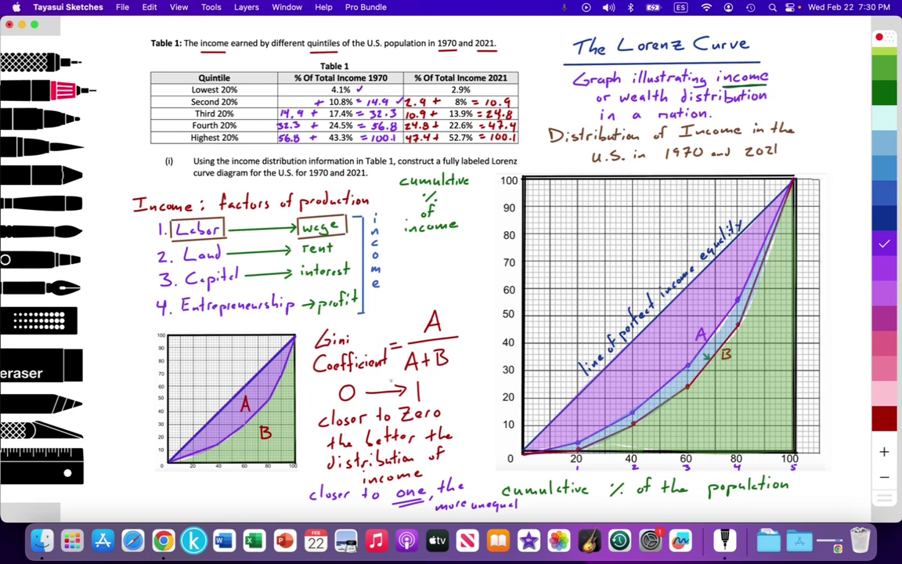
left_click_drag(369, 377, 369, 386)
Switch to dark red ink and write "1970=" under the cumulative % of income label
scroll(884, 313, "down", 3)
left_click(884, 252)
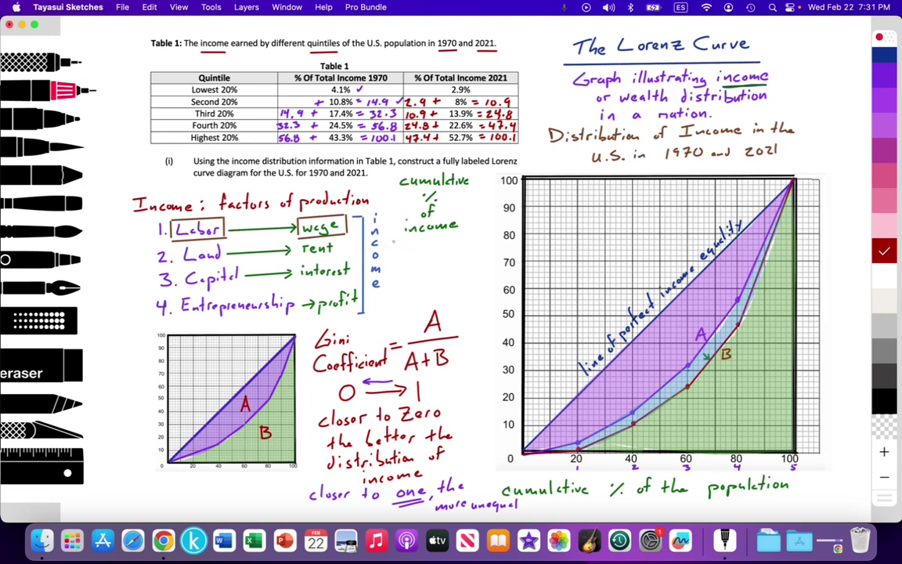
mouse_move(393, 240)
left_mouse_down()
mouse_move(393, 250)
mouse_move(428, 243)
left_mouse_up()
mouse_move(422, 247)
left_mouse_down()
mouse_move(391, 263)
mouse_move(409, 268)
left_mouse_up()
Extend the note to "1970 G.C." and label the big graph's regions A and B
left_click(417, 268)
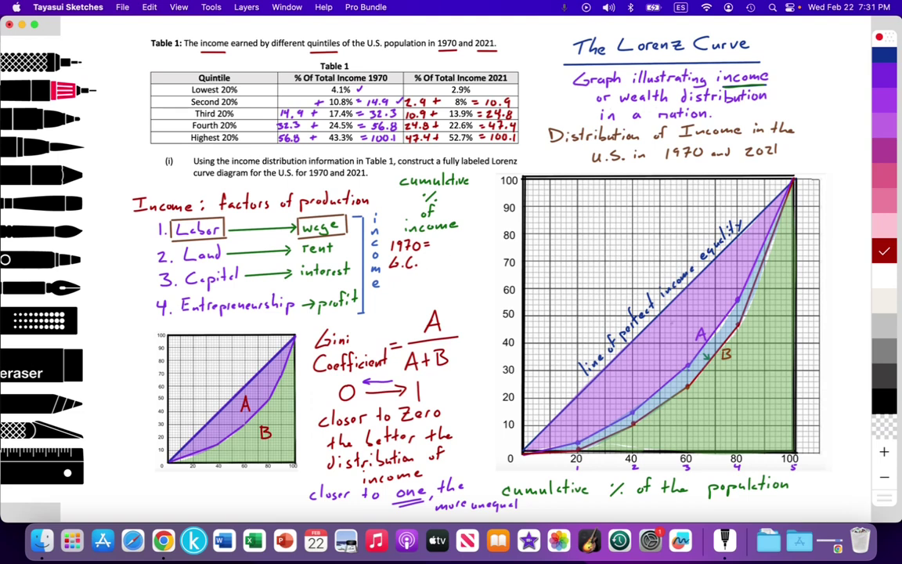
mouse_move(667, 333)
left_mouse_down()
mouse_move(673, 313)
mouse_move(678, 332)
mouse_move(676, 324)
left_mouse_up()
mouse_move(689, 364)
left_mouse_down()
mouse_move(689, 376)
mouse_move(740, 390)
left_mouse_up()
Write the 1970 Gini formula as A over A+B+C
left_click_drag(446, 244, 450, 233)
mouse_move(451, 233)
left_mouse_down()
mouse_move(455, 245)
mouse_move(444, 247)
mouse_move(464, 247)
mouse_move(439, 252)
mouse_move(443, 264)
left_mouse_up()
left_click_drag(437, 260, 443, 260)
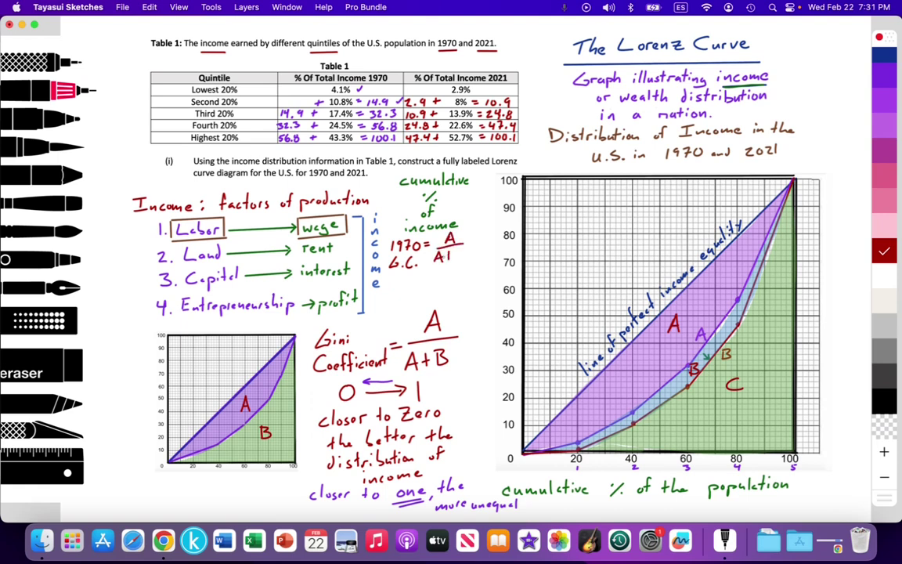
left_click_drag(449, 249, 476, 258)
Write the 2021 formula (A+B)/(A+B+C) and tick both numerators in purple
mouse_move(390, 280)
left_mouse_down()
mouse_move(414, 287)
mouse_move(397, 305)
mouse_move(413, 302)
left_mouse_up()
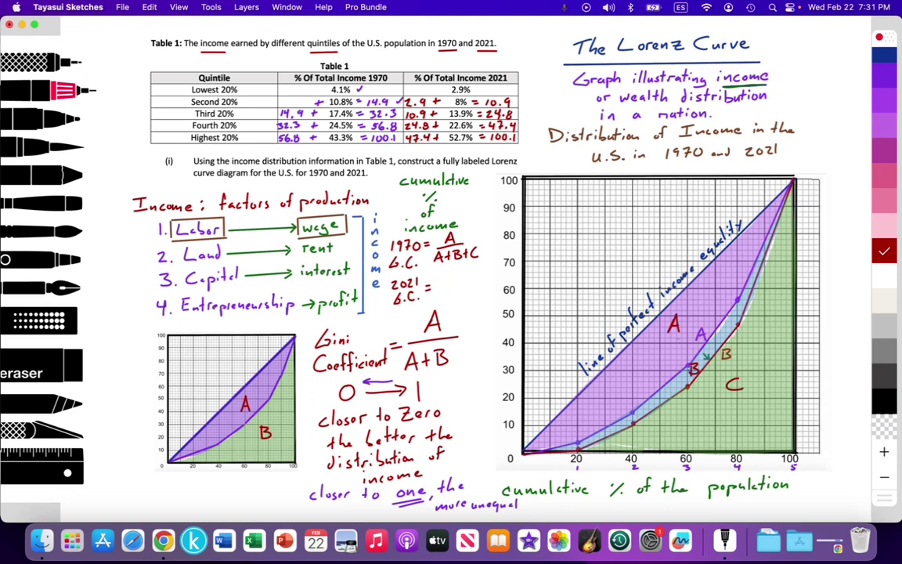
mouse_move(441, 283)
left_mouse_down()
mouse_move(460, 278)
mouse_move(465, 291)
mouse_move(479, 289)
mouse_move(448, 305)
mouse_move(485, 300)
left_mouse_up()
left_click_drag(884, 117, 884, 282)
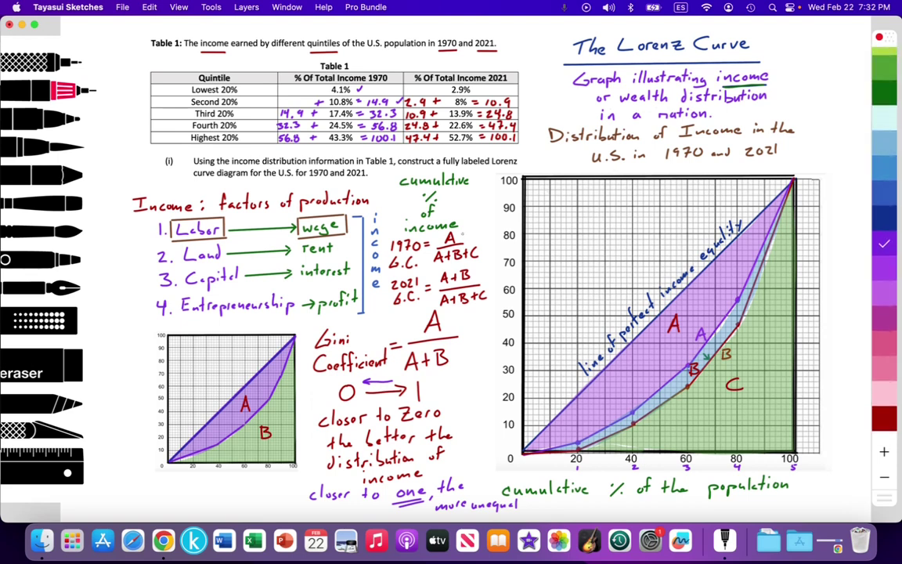
left_click_drag(459, 233, 467, 230)
left_click_drag(472, 271, 482, 267)
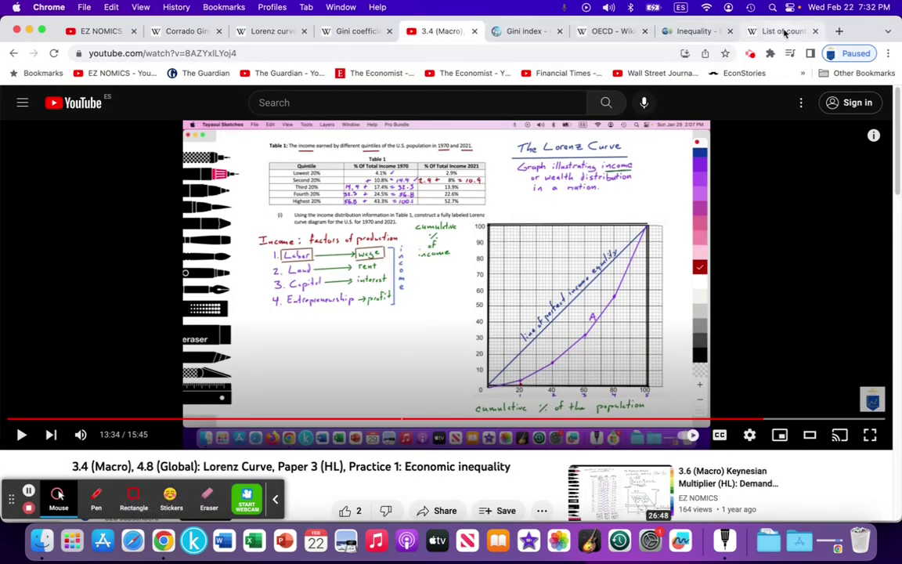
Show World Bank's United States Gini index chart for 1974–2019 and read its data-point values
left_click(489, 35)
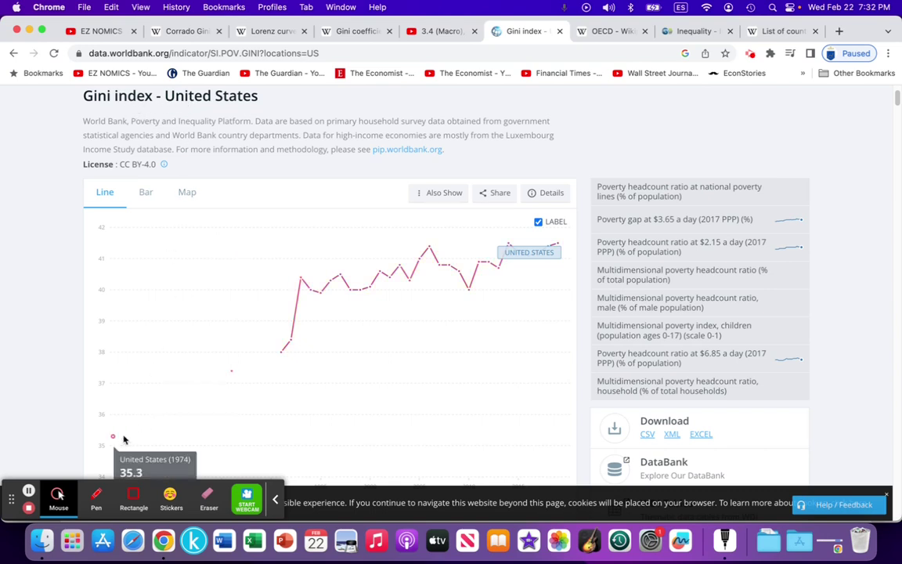
scroll(9, 381, "down", 3)
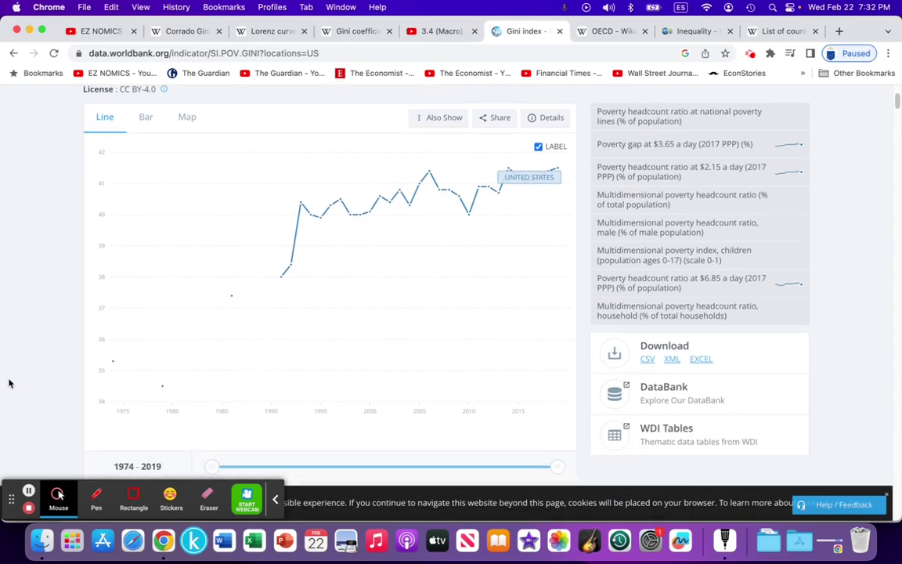
mouse_move(113, 365)
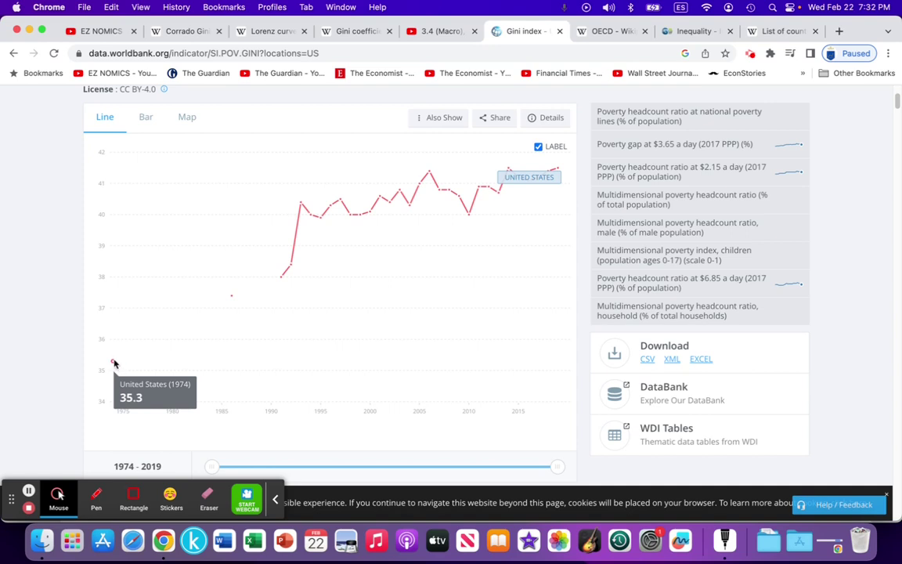
mouse_move(160, 388)
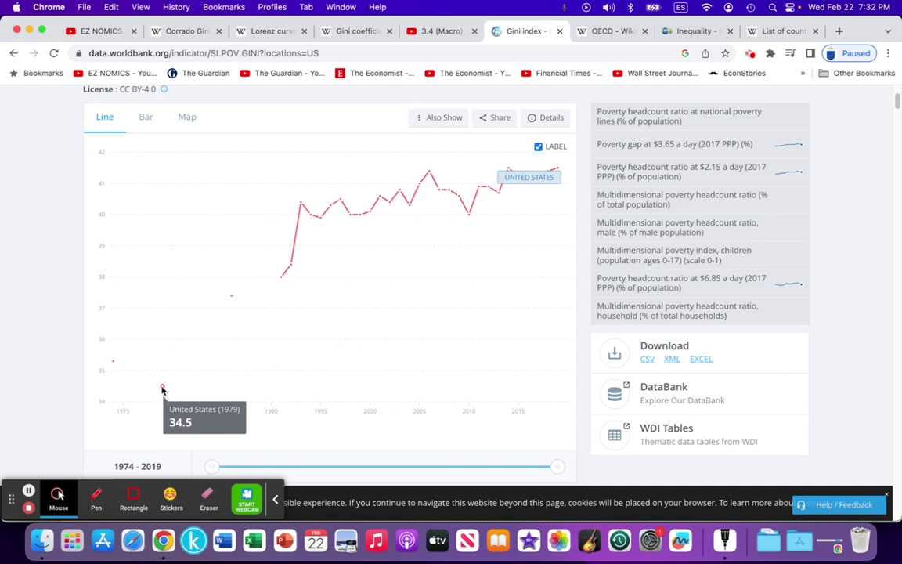
mouse_move(262, 284)
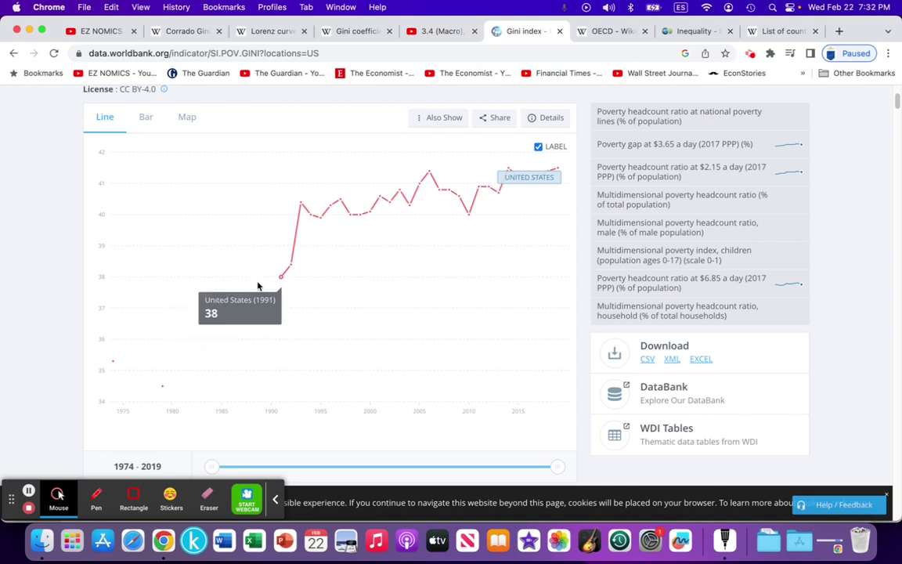
mouse_move(299, 204)
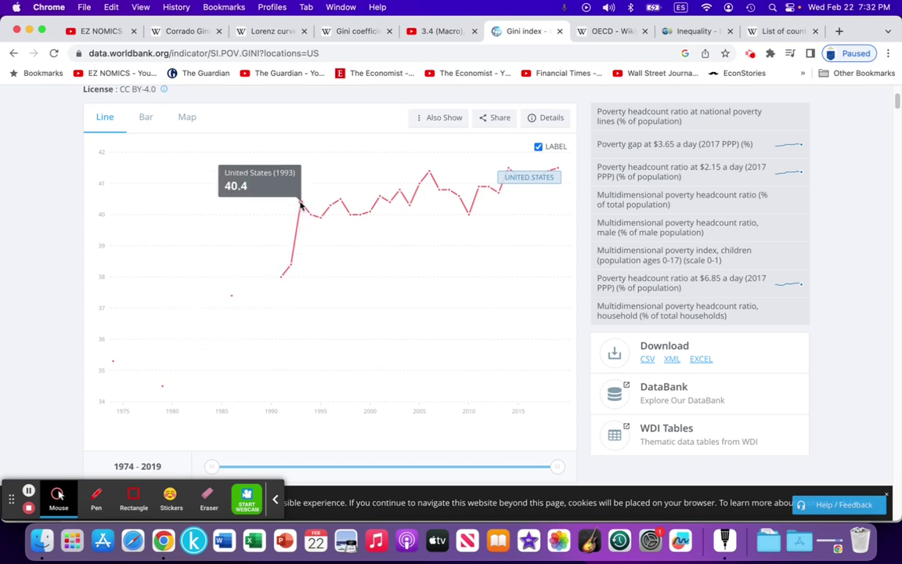
mouse_move(558, 168)
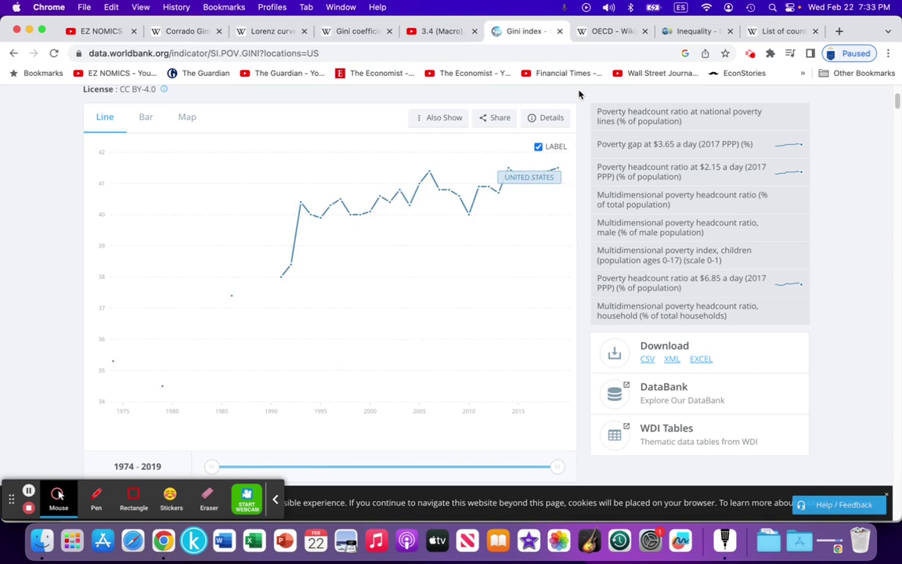
Read country Gini coefficients from OECD's income inequality bar chart, then go to Wikipedia's income-equality list
left_click(607, 32)
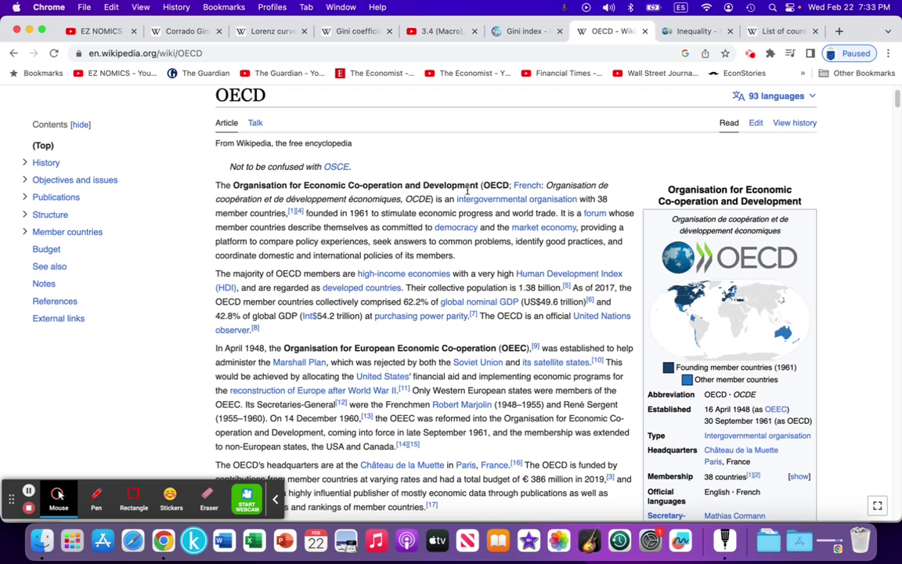
left_click(689, 31)
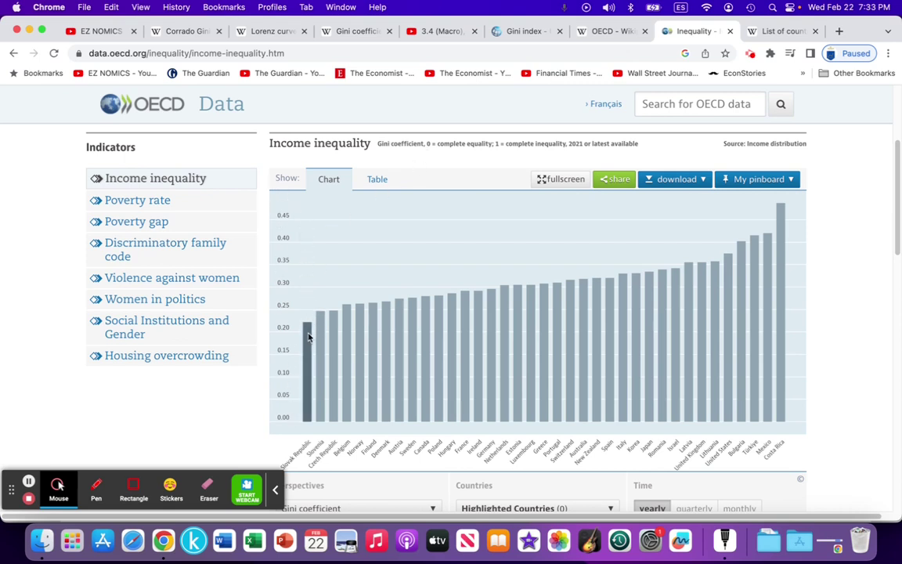
mouse_move(309, 339)
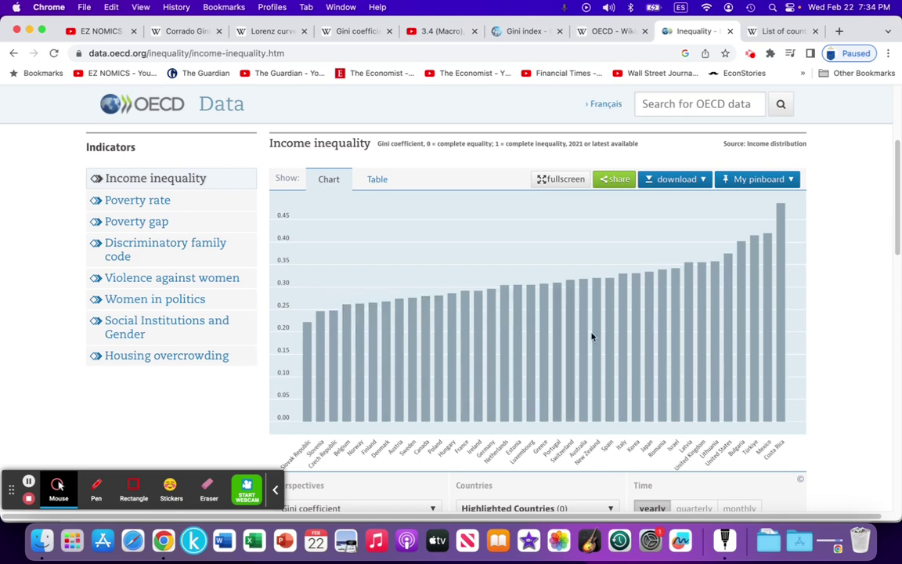
mouse_move(726, 338)
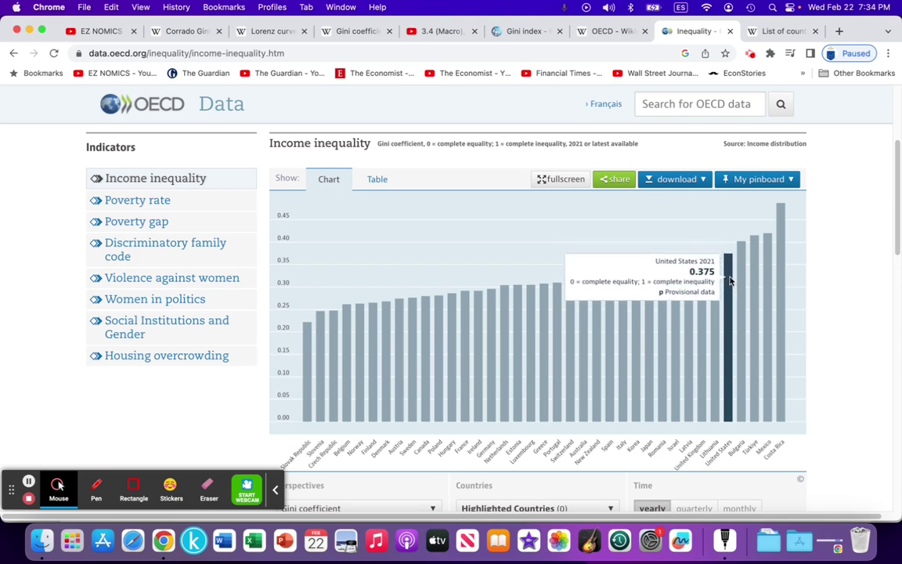
mouse_move(779, 261)
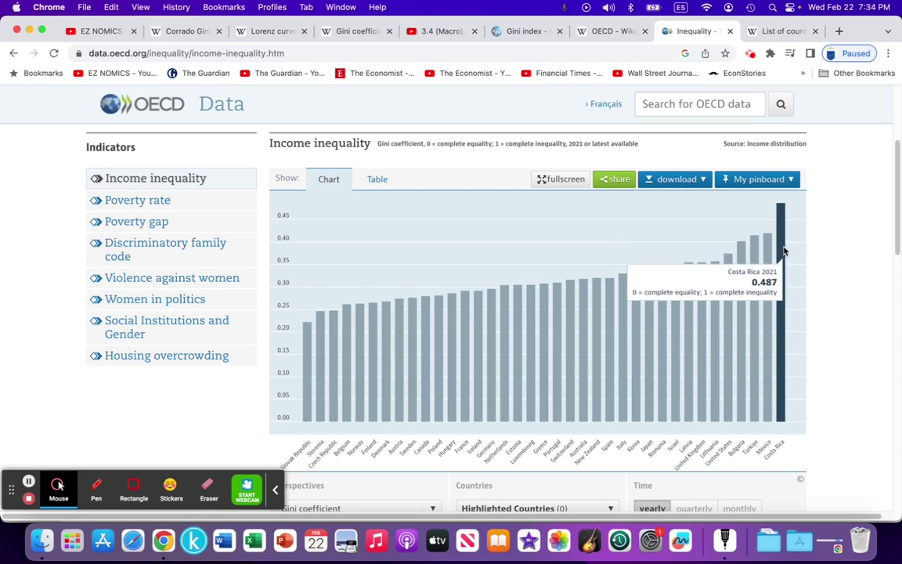
left_click(787, 30)
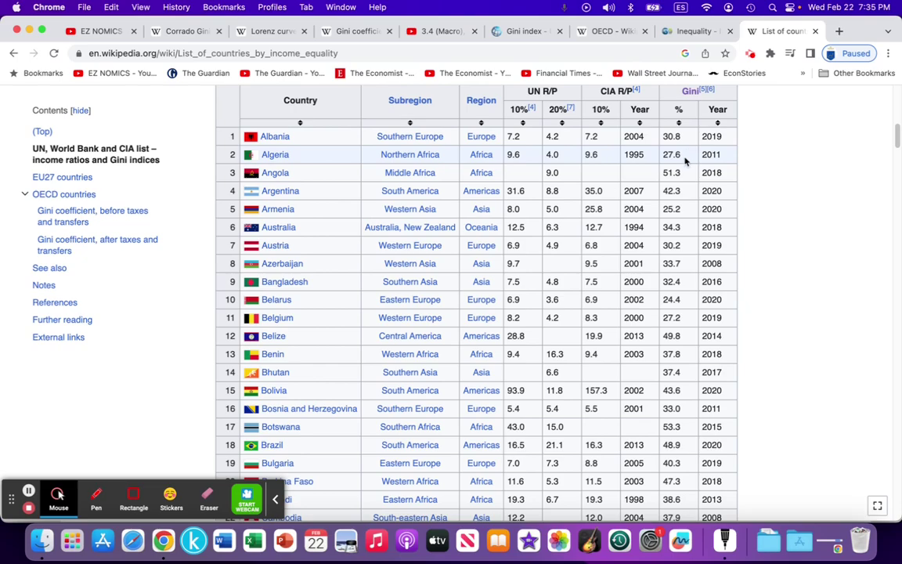
Scroll Wikipedia's Gini table from Albania to the Seychelles rows, then return to the Lorenz worksheet
scroll(681, 223, "down", 2)
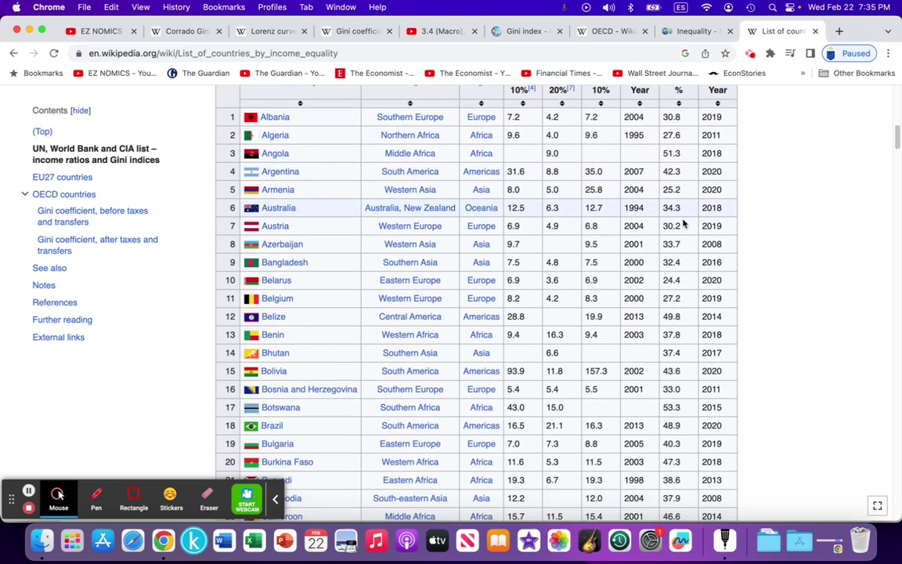
scroll(683, 223, "down", 5)
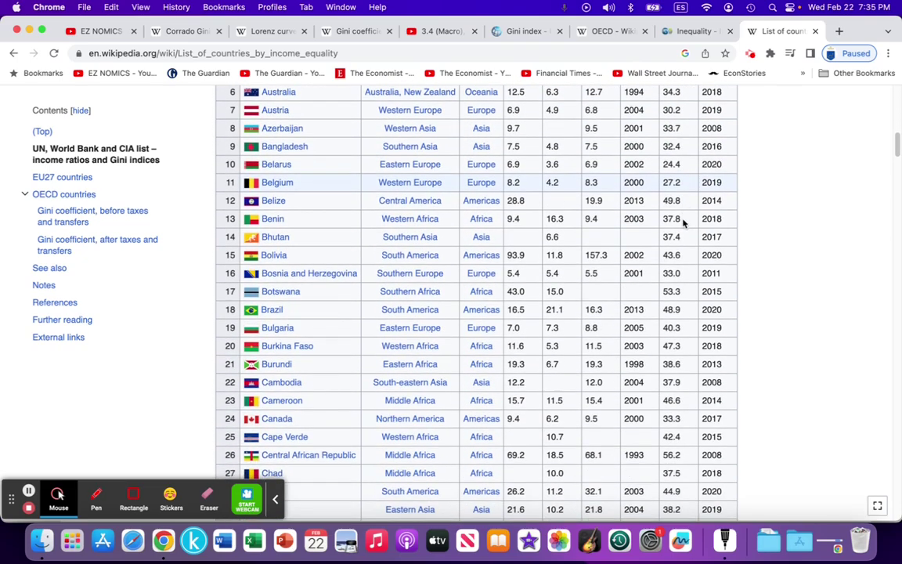
scroll(684, 223, "down", 2)
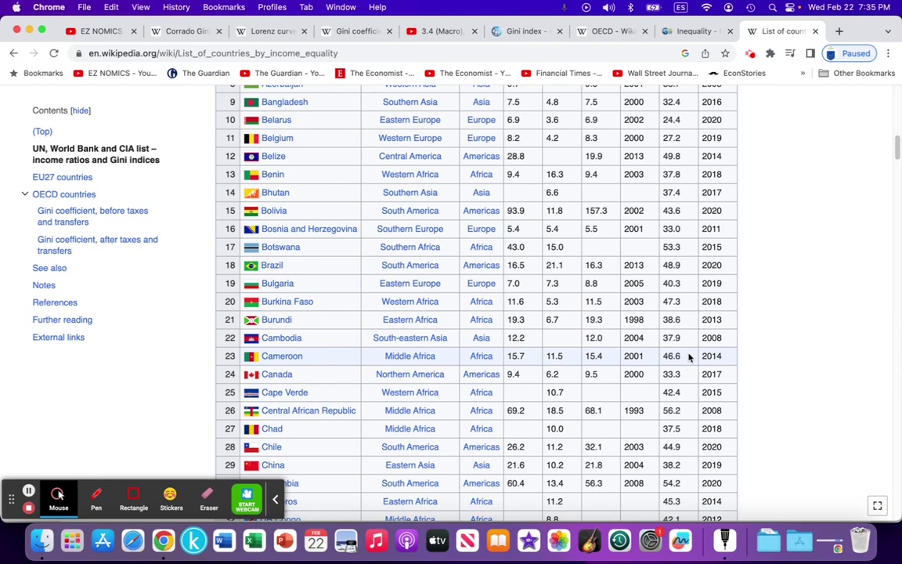
scroll(688, 357, "down", 6)
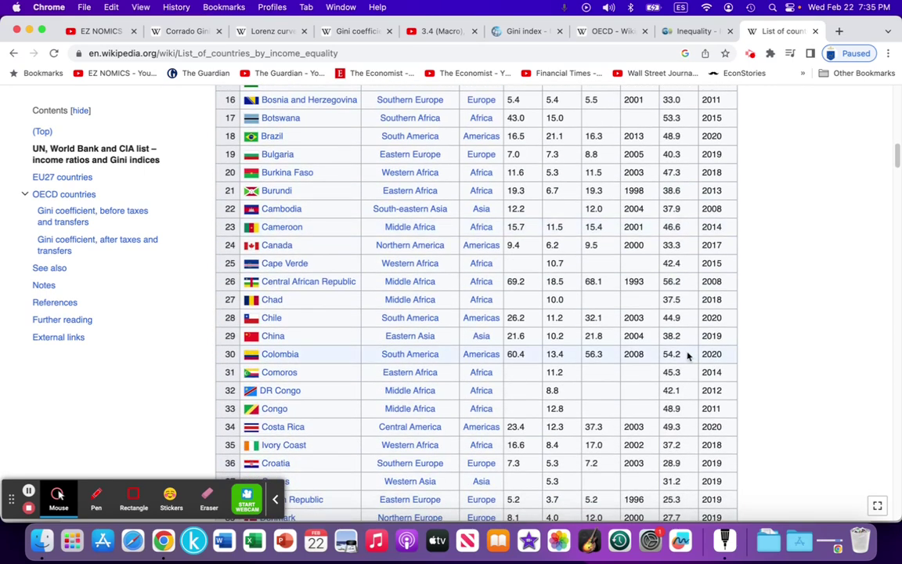
scroll(688, 357, "down", 13)
scroll(689, 357, "down", 6)
scroll(689, 357, "down", 9)
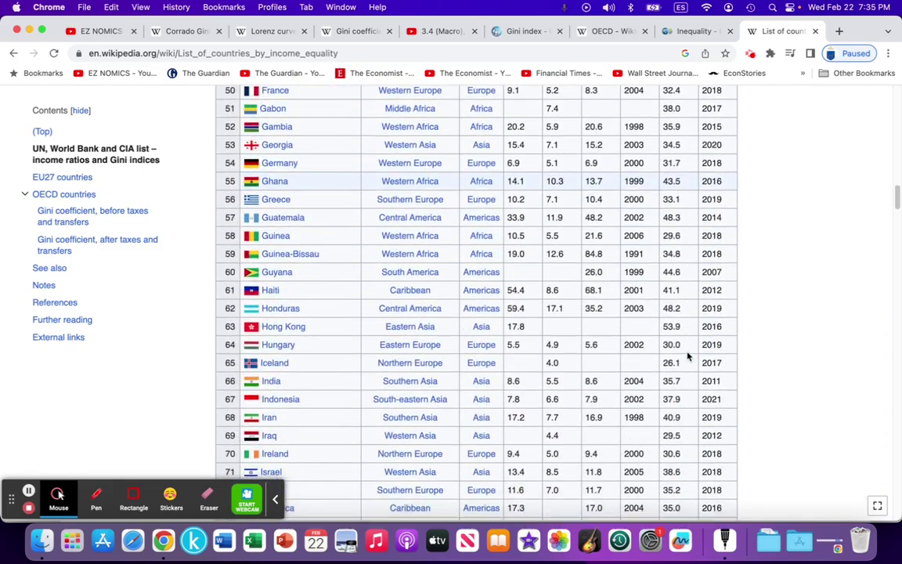
scroll(689, 357, "down", 4)
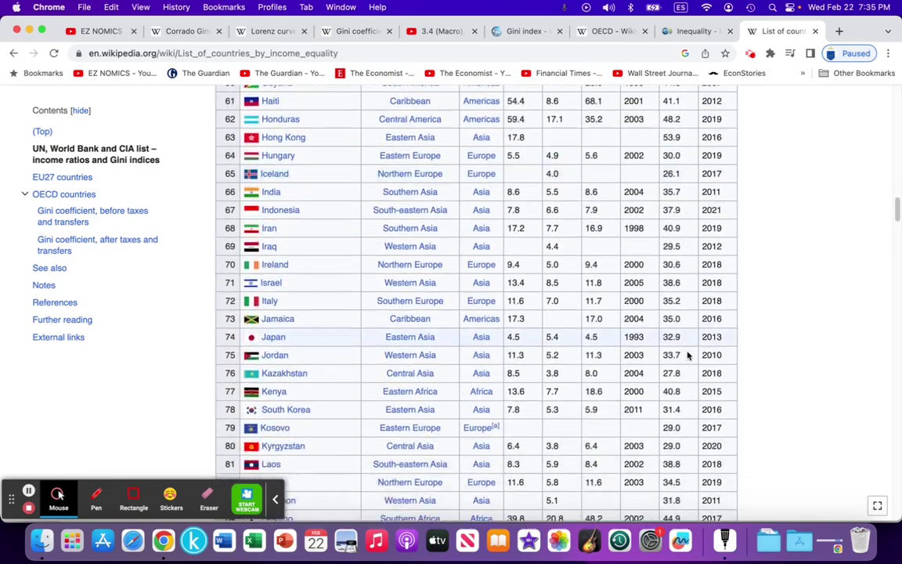
scroll(689, 356, "down", 8)
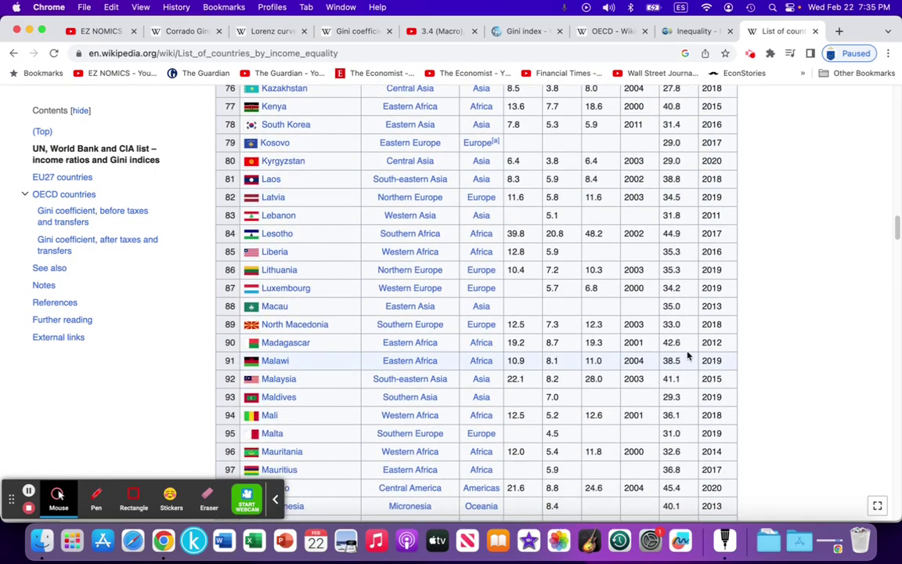
scroll(689, 357, "down", 4)
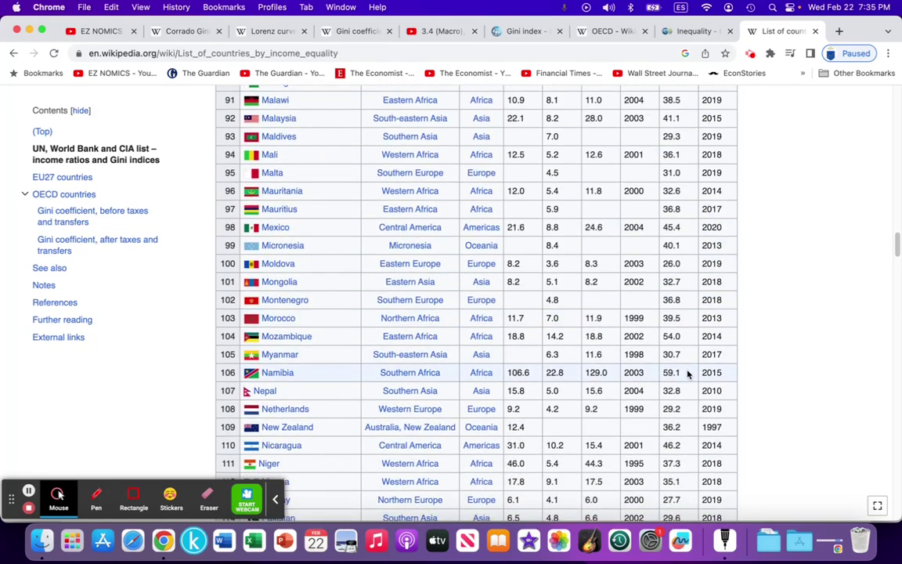
scroll(688, 375, "down", 7)
scroll(689, 375, "down", 4)
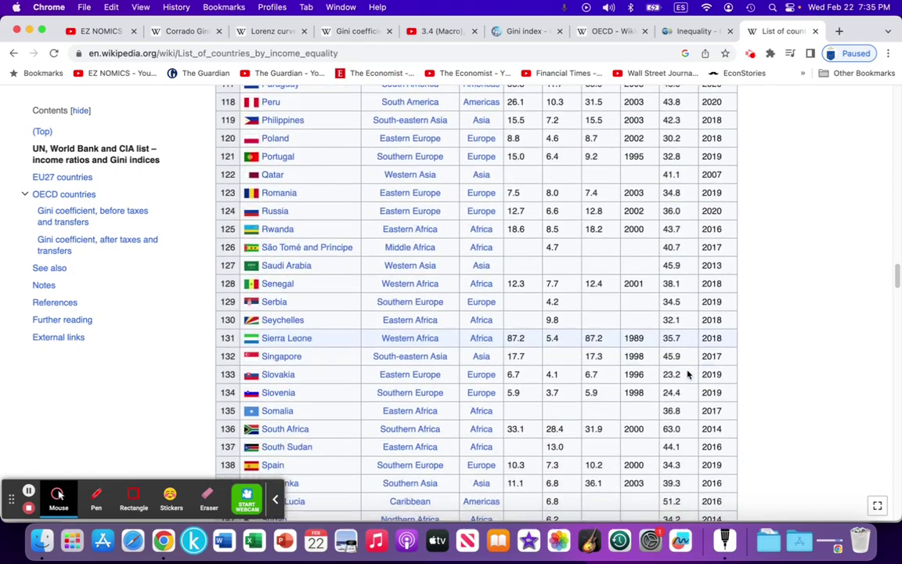
scroll(688, 375, "down", 4)
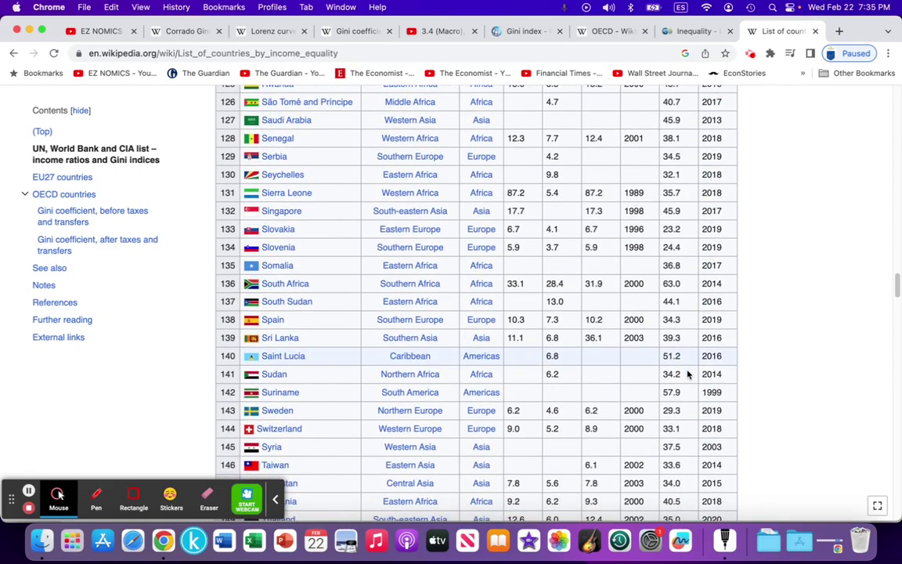
scroll(688, 375, "down", 2)
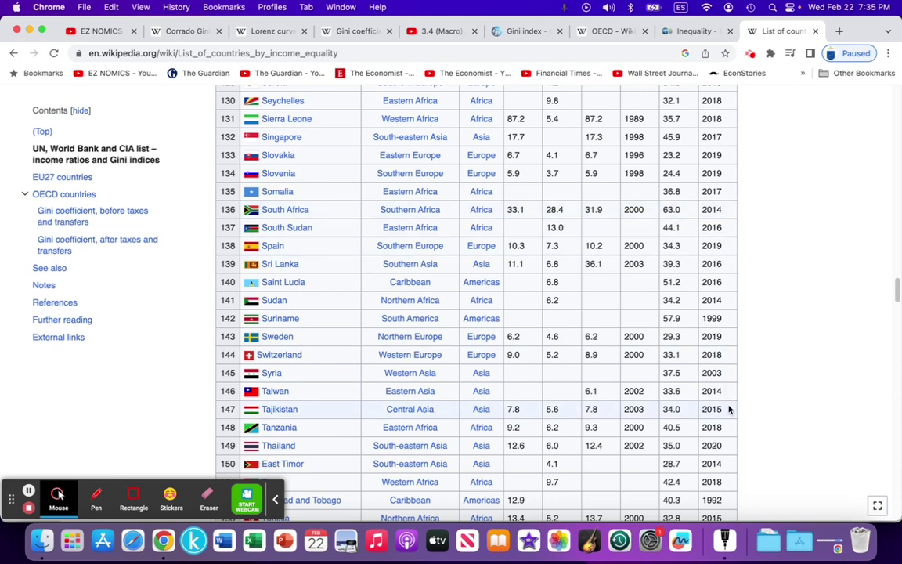
left_click(725, 540)
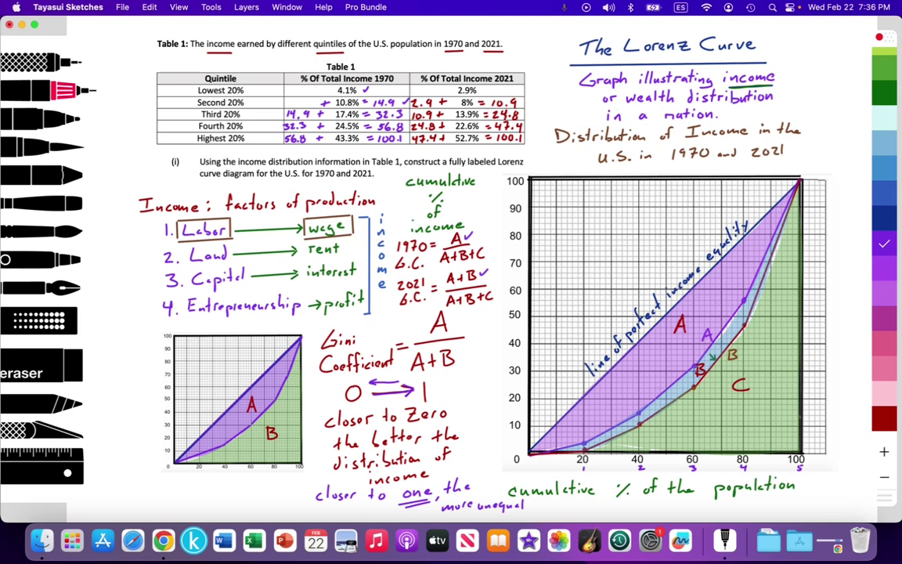
In dark red ink, circle the 0 below the Gini formula and retrace the 1 more boldly
scroll(884, 329, "down", 5)
left_click(884, 250)
mouse_move(358, 383)
left_mouse_down()
mouse_move(345, 396)
mouse_move(355, 385)
left_mouse_up()
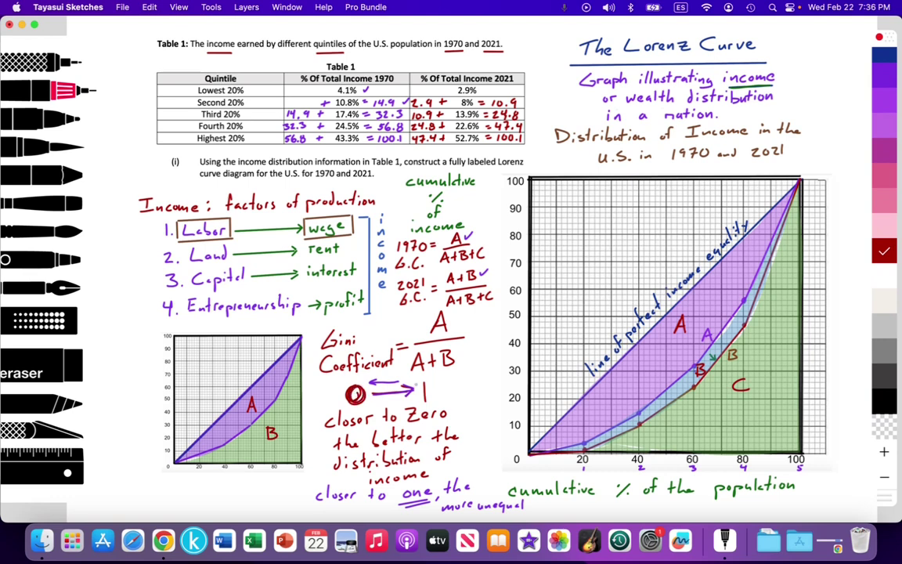
left_click_drag(421, 382, 432, 402)
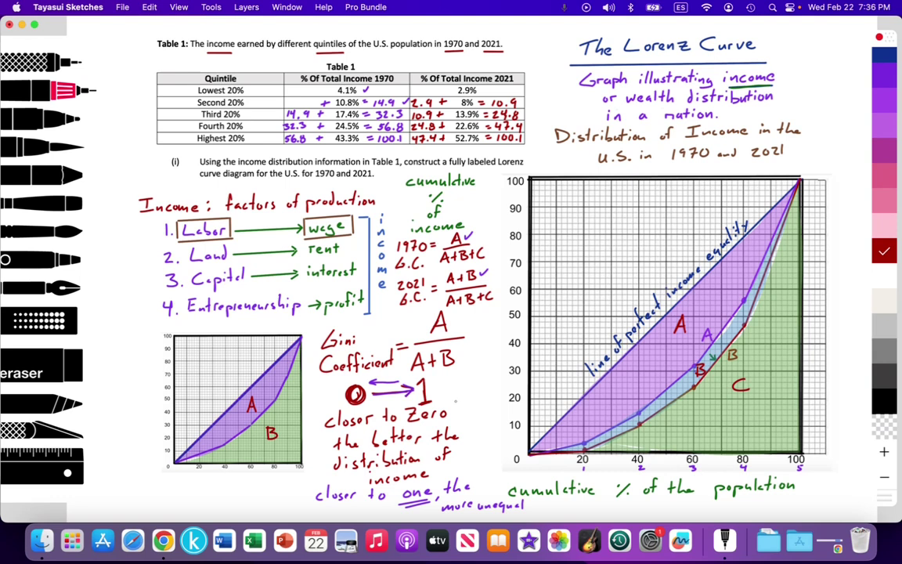